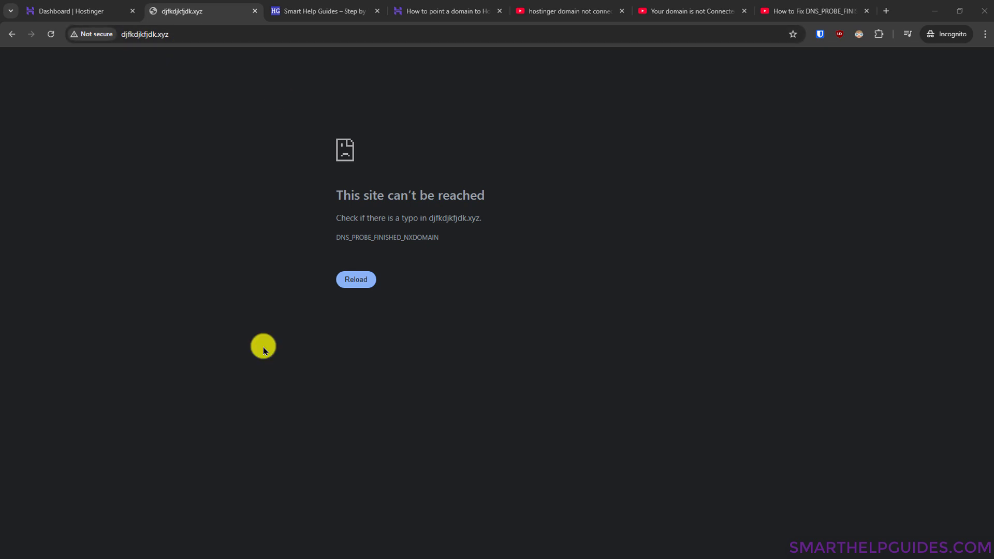
Go to the hPanel home and open the Websites list under Premium Web Hosting.
left_click(75, 13)
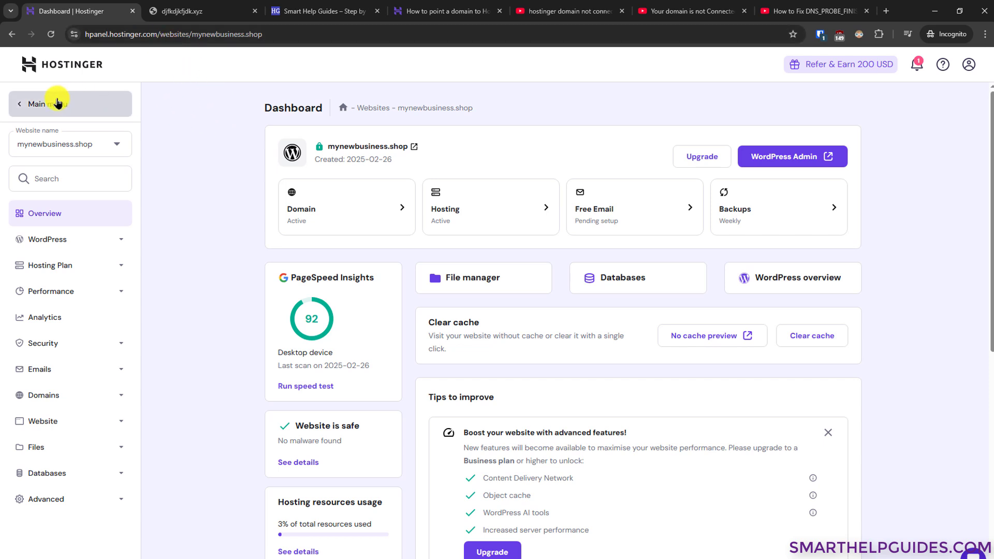
left_click(58, 61)
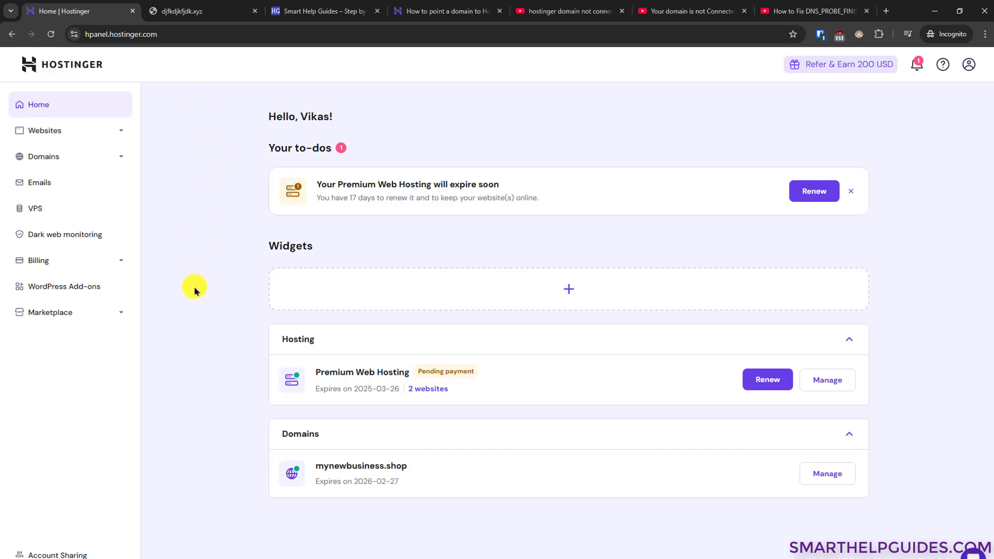
left_click(121, 132)
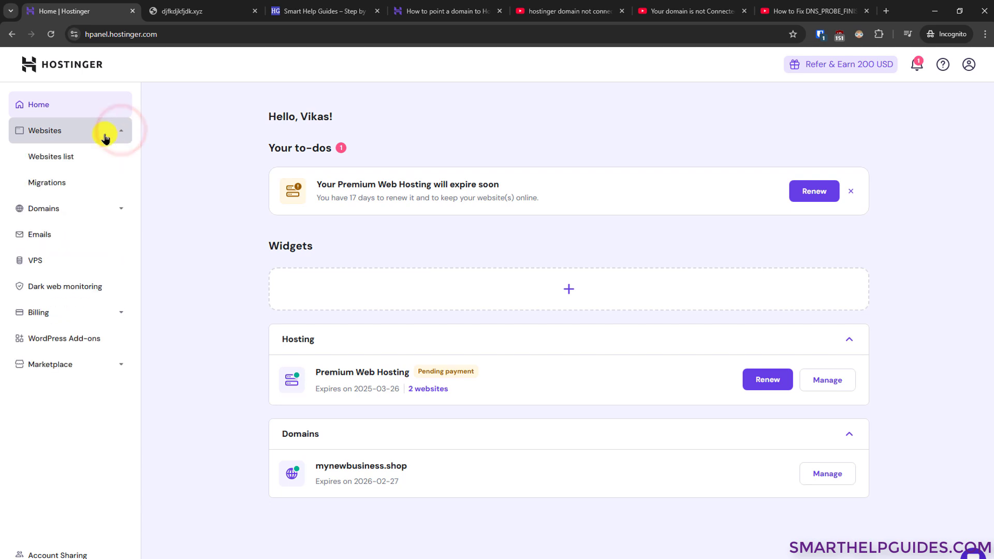
left_click(65, 151)
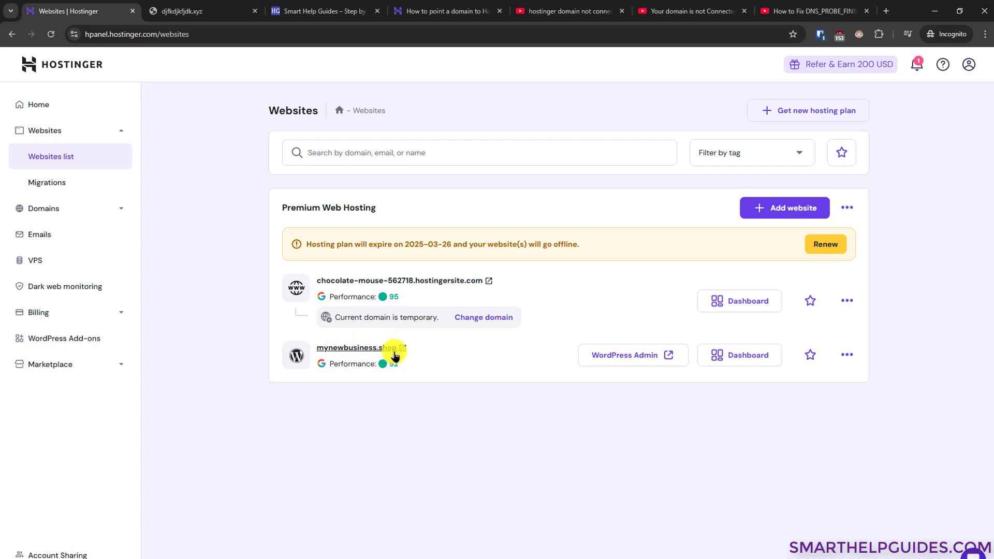
Open the mynewbusiness.shop dashboard, which shows Domain and Hosting as Active.
left_click(746, 345)
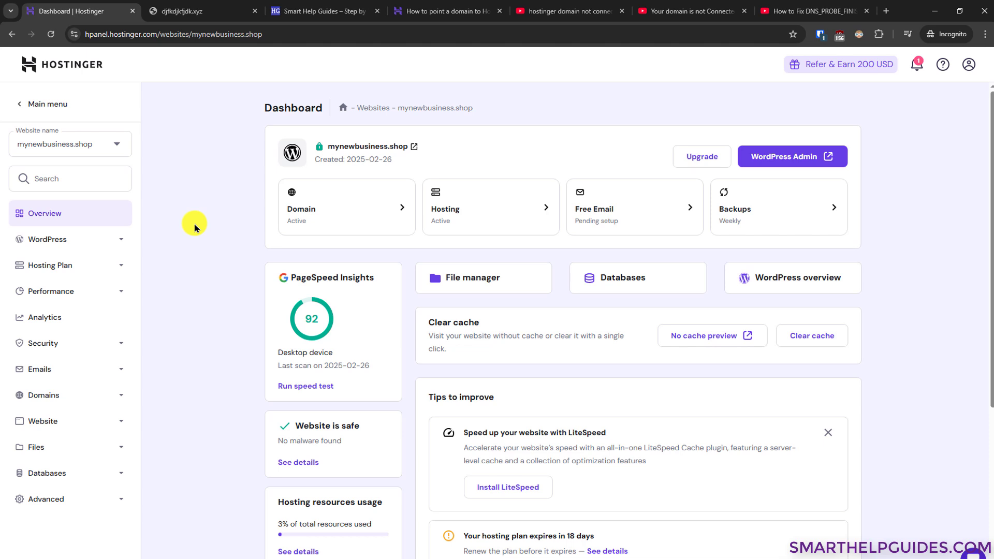
Pick chocolate-mouse-562718.hostingersite.com from the Website name dropdown.
left_click(62, 144)
left_click(62, 155)
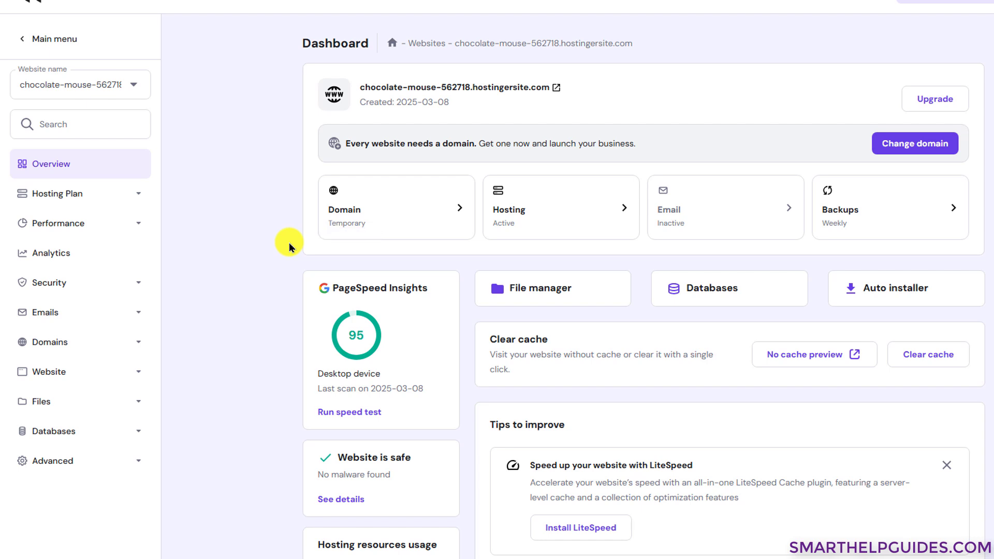
left_click(391, 197)
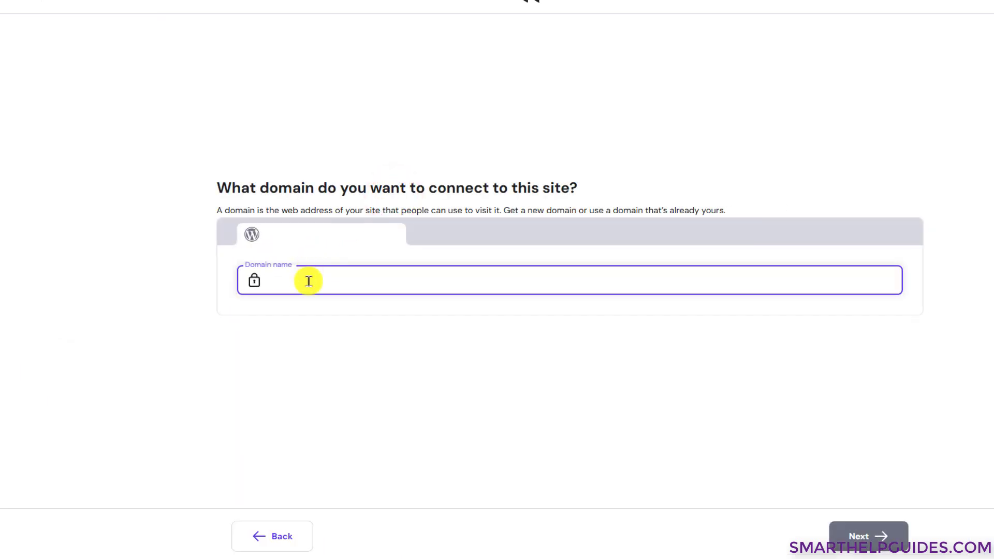
type("newdomainname555.xyz")
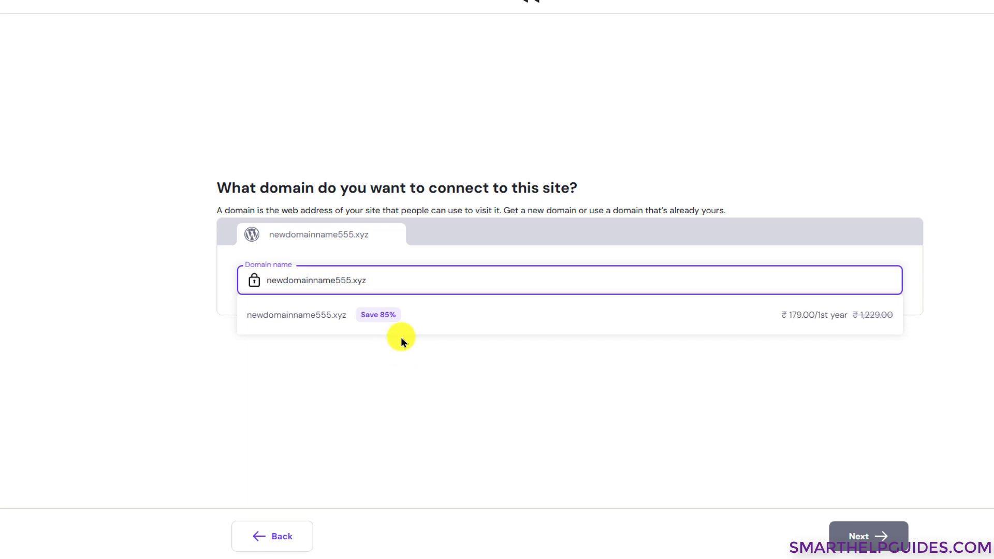
left_click(449, 316)
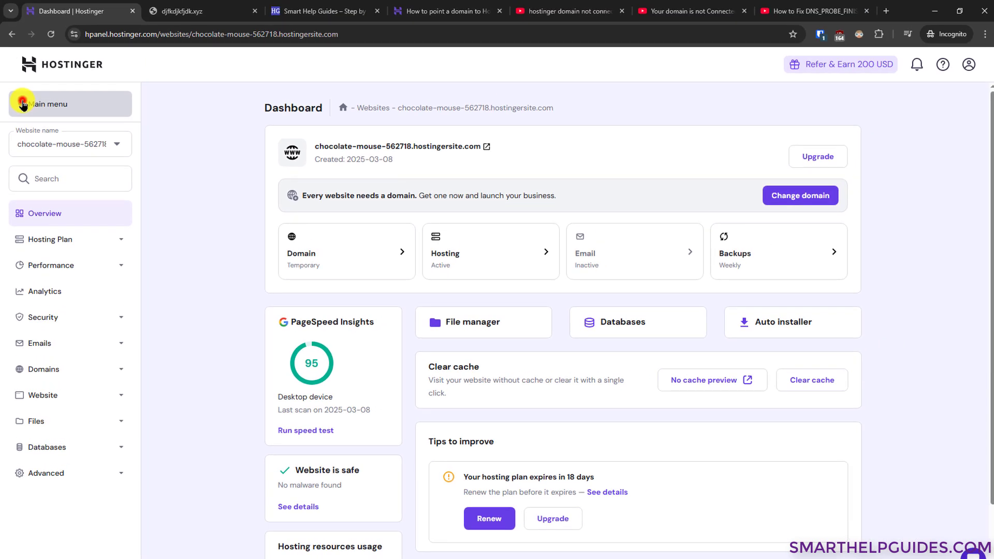
From the main menu, open Domains > Domain portfolio, showing mynewbusiness.shop Active until 2026-02-27.
left_click(23, 104)
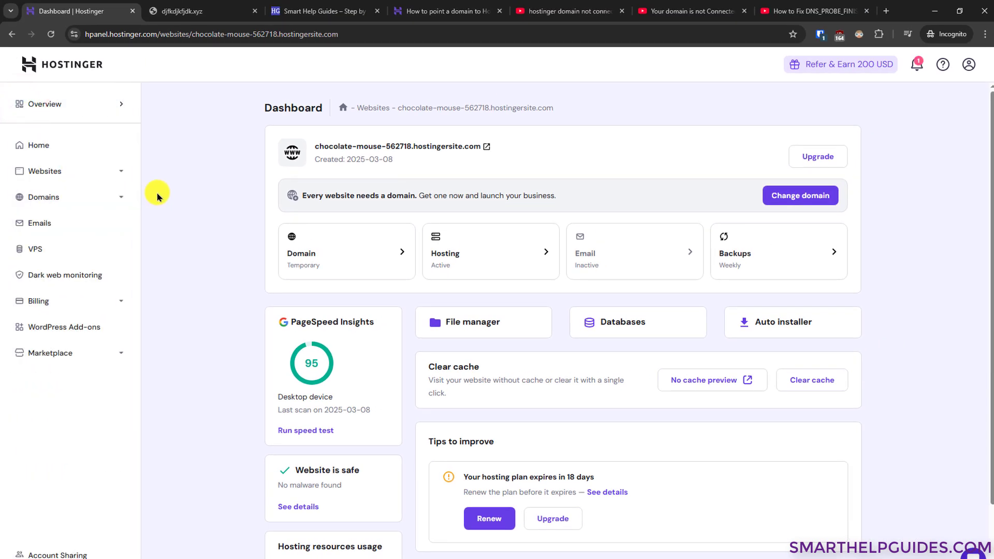
left_click(117, 199)
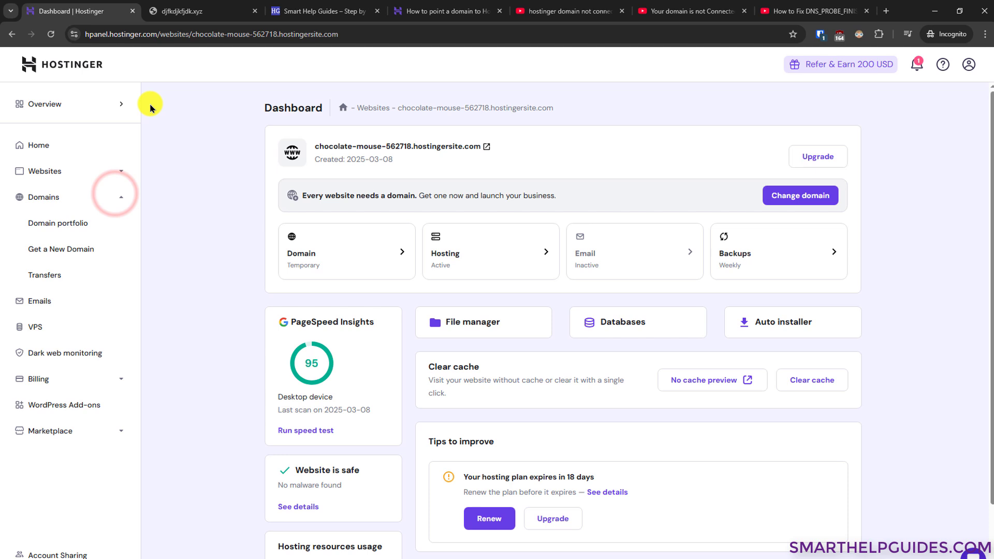
left_click(66, 224)
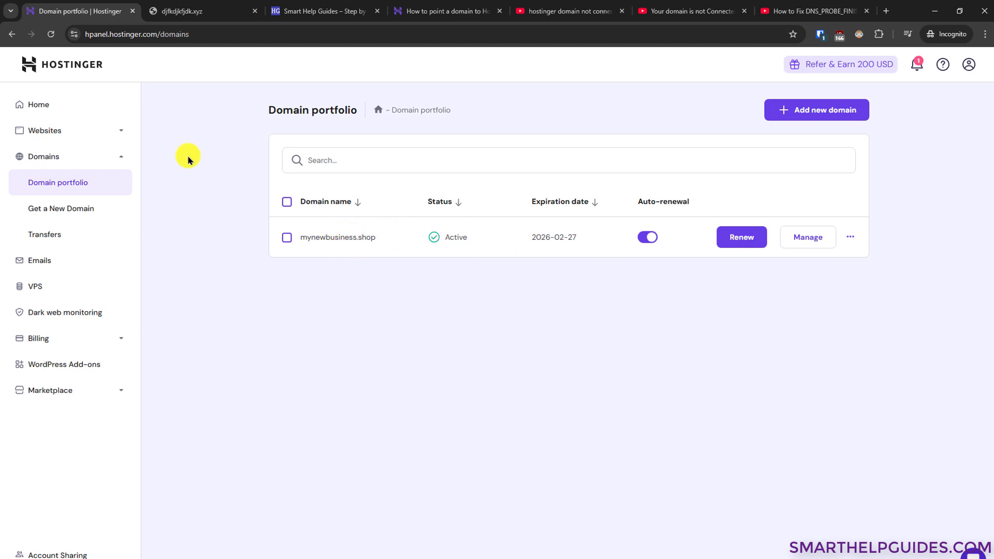
Go to the Smart Help Guides site and follow Check DNS Records to lookmydns.com.
left_click(190, 11)
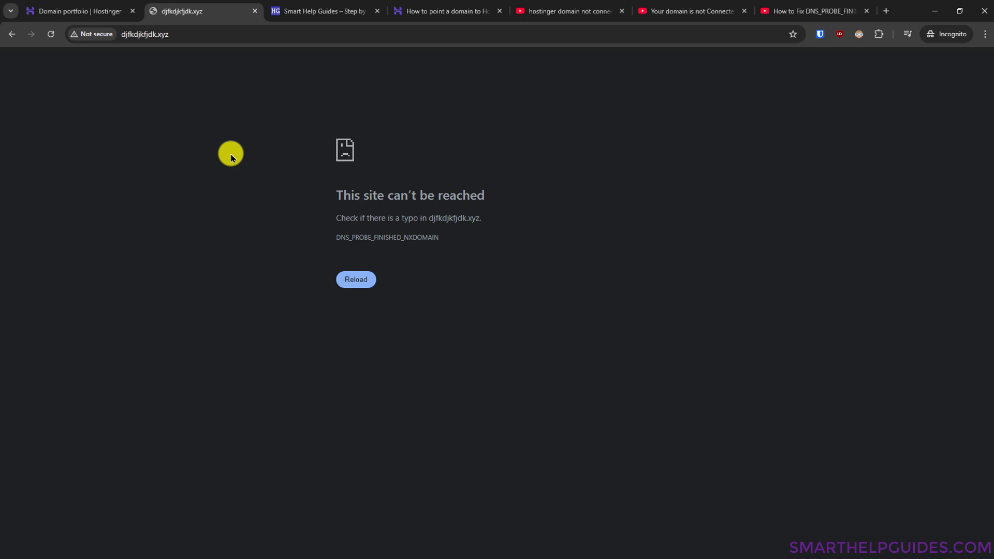
left_click(317, 13)
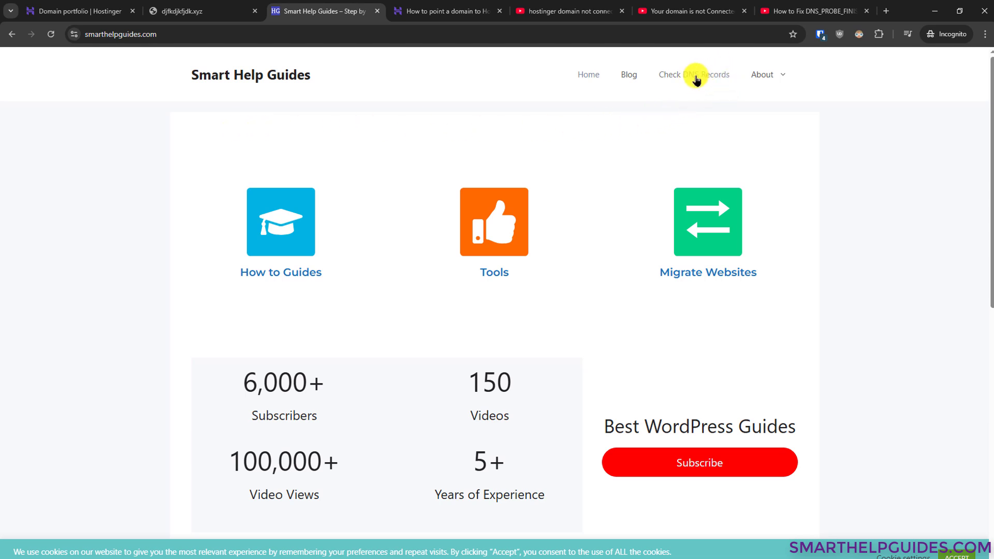
left_click(695, 77)
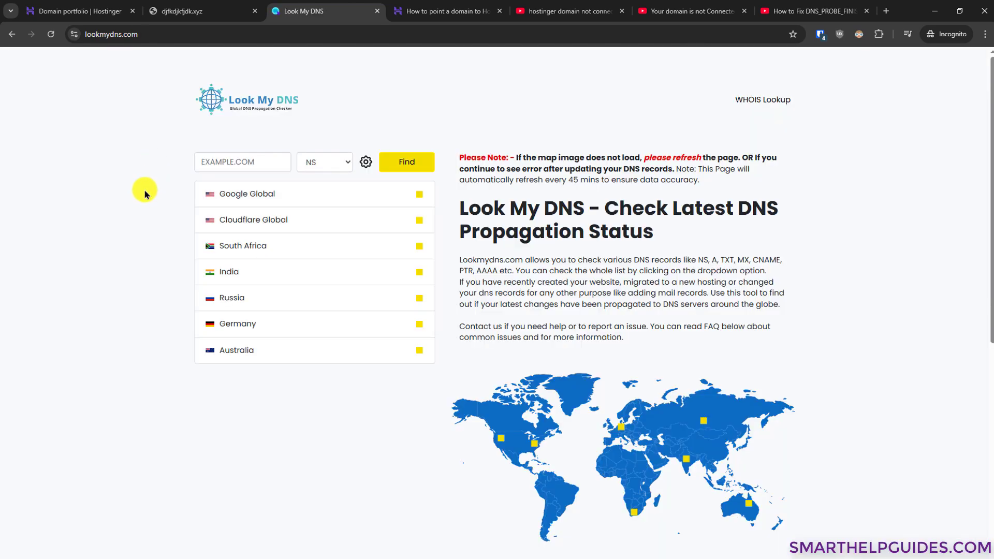
Run an NS lookup for kjdfkdjkj.xyz, which fails on every listed server.
left_click(221, 161)
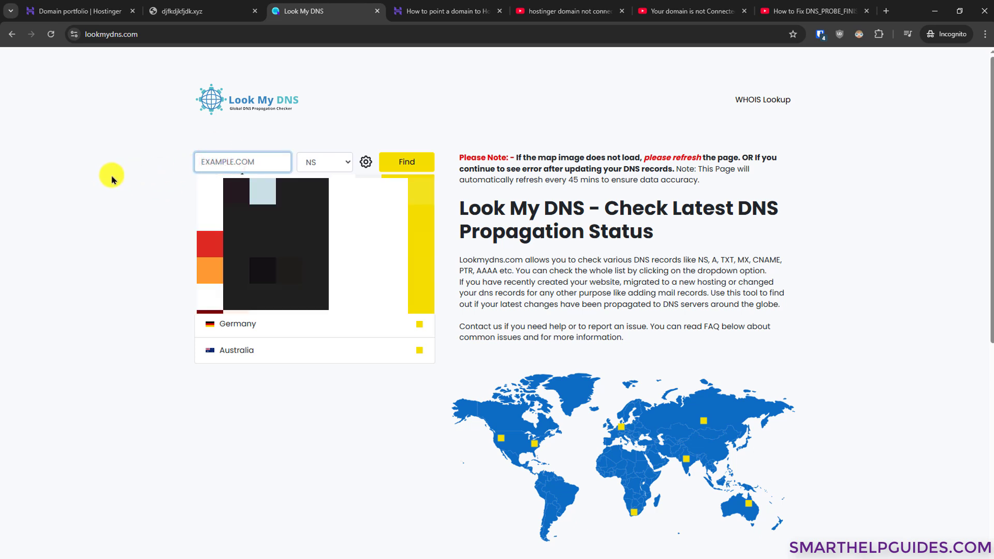
type("kjdfkdjkj")
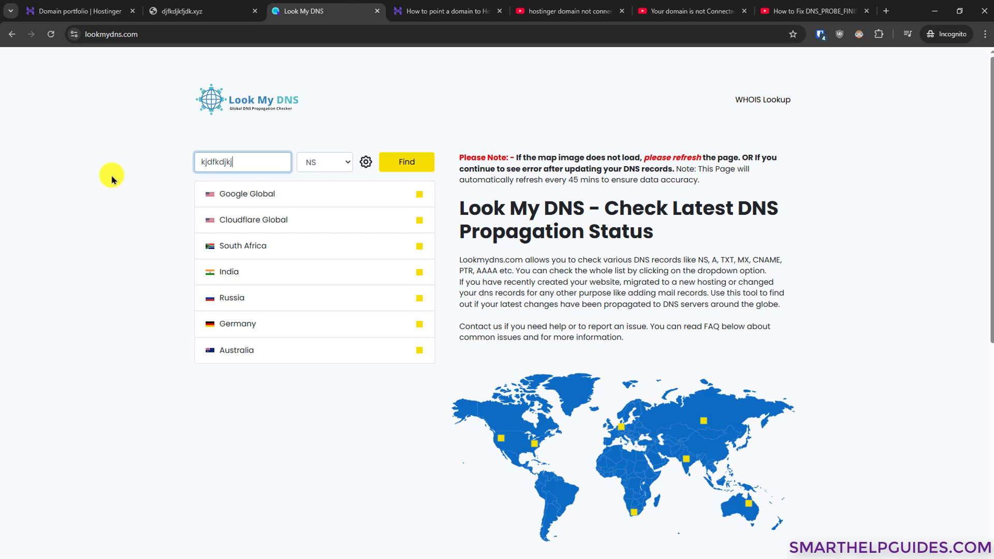
type(".xyz")
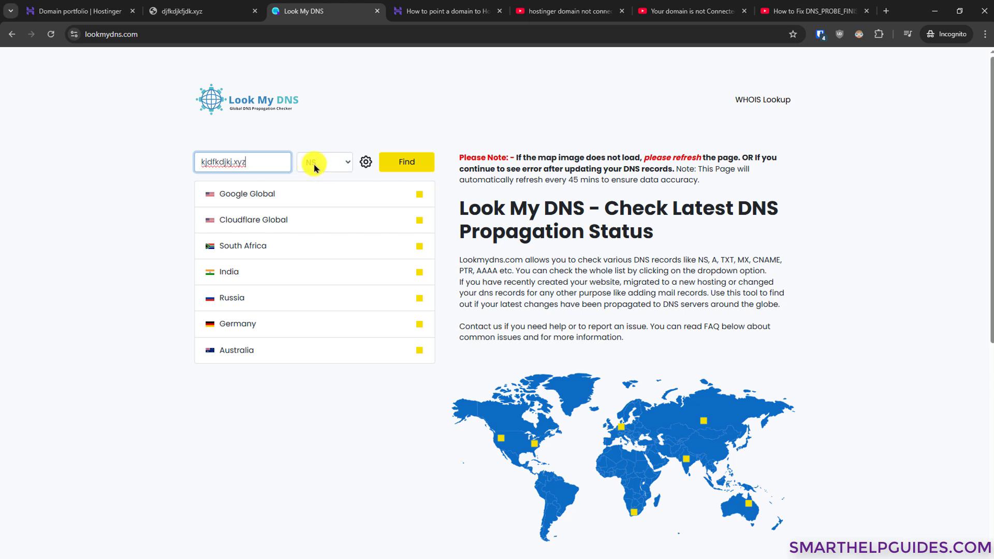
left_click(412, 162)
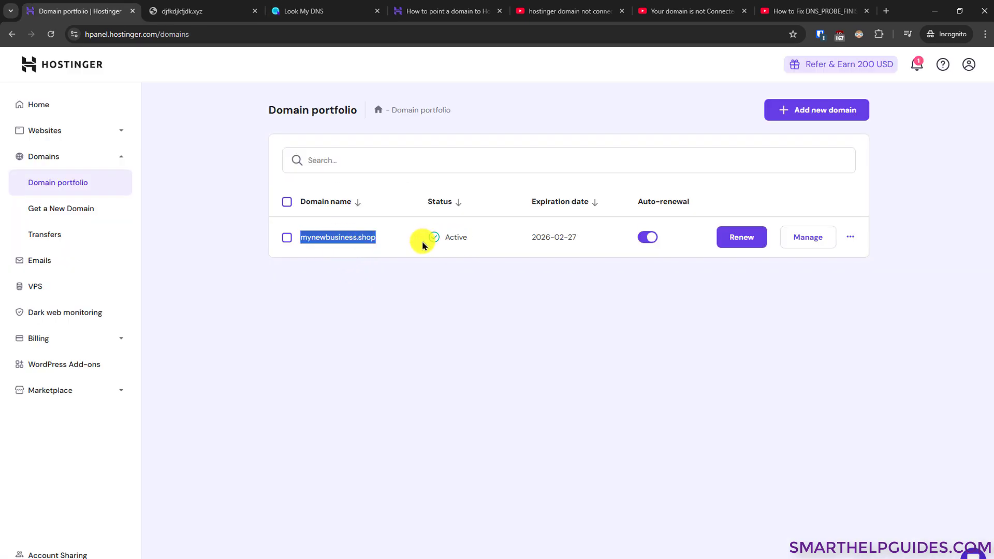
Copy the domain name mynewbusiness.shop from the Domain portfolio list.
right_click(330, 239)
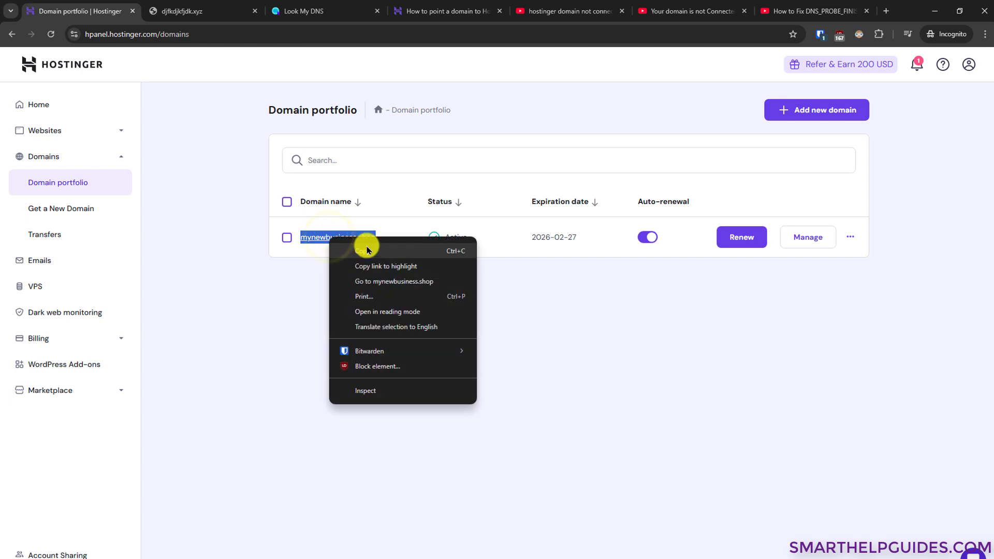
left_click(367, 249)
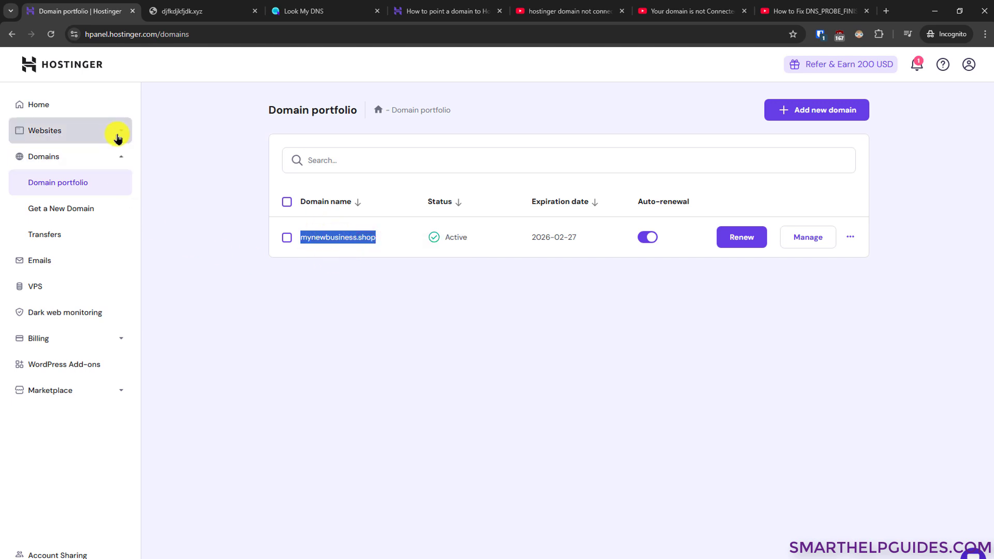
Replace the lookup domain with mynewbusiness.shop and run the NS check, resolving to ns1/ns2.dns-parking.com.
left_click(312, 12)
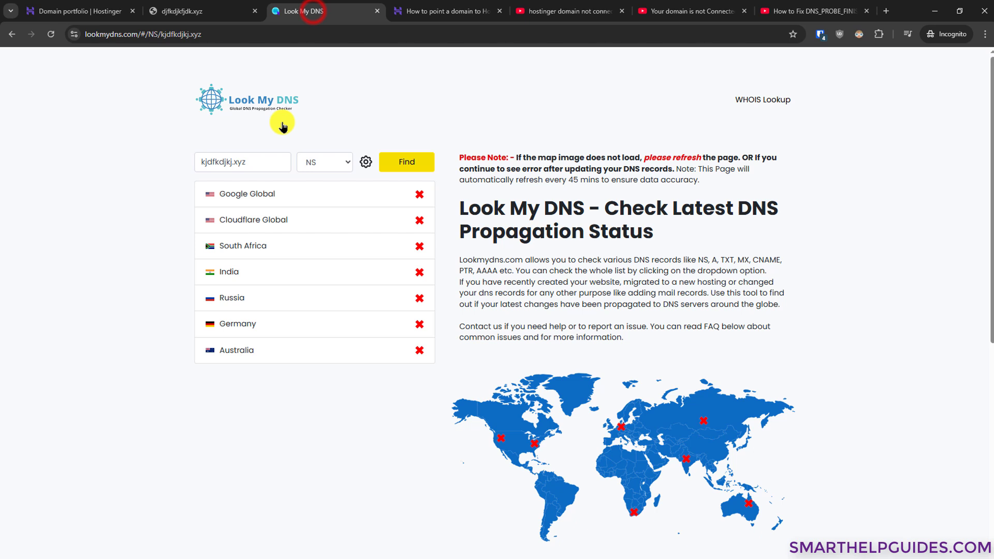
left_click_drag(257, 162, 164, 162)
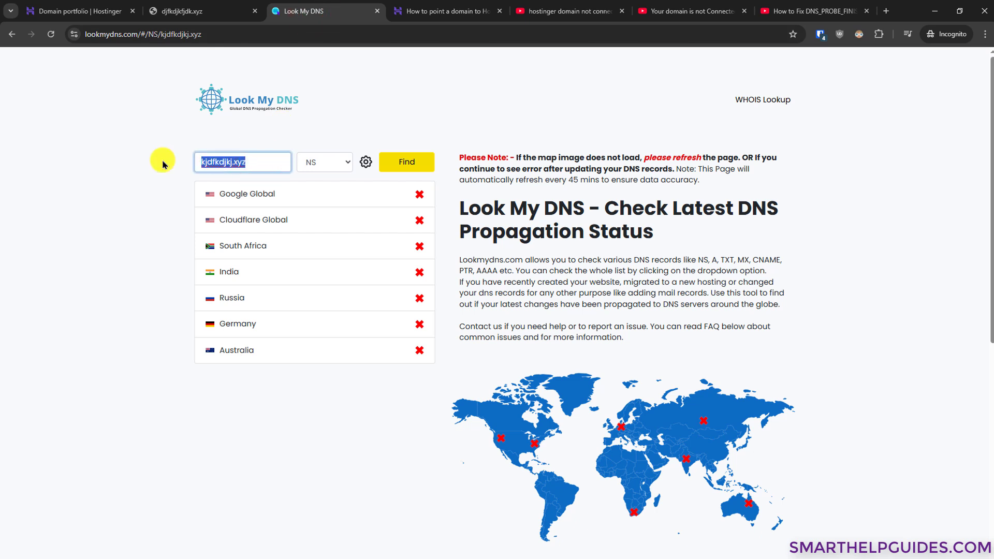
key("ctrl+v")
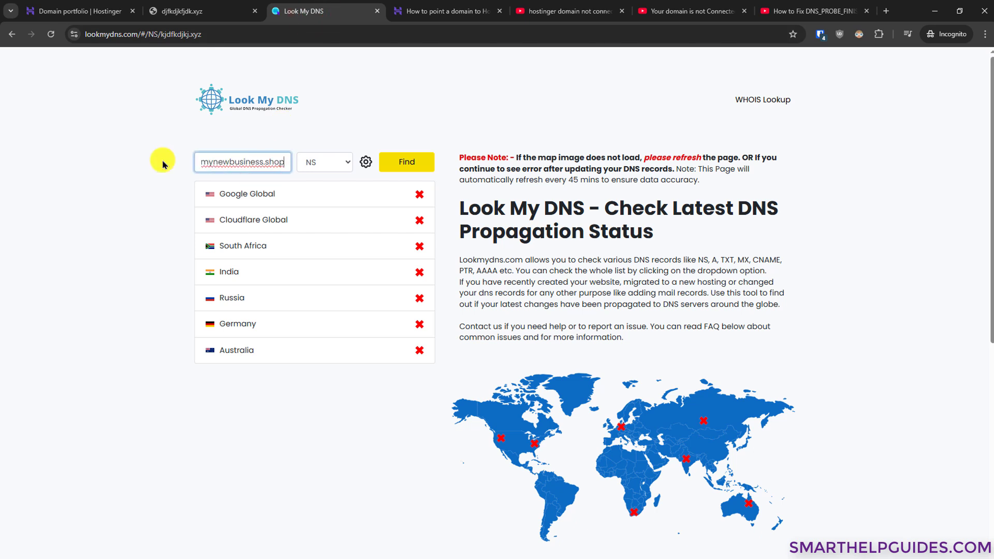
left_click(409, 164)
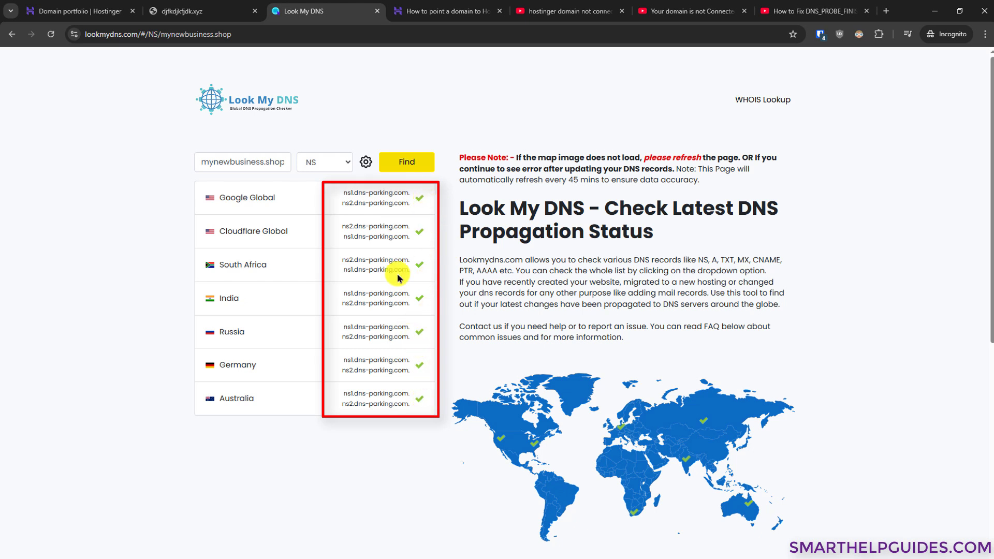
left_click(207, 9)
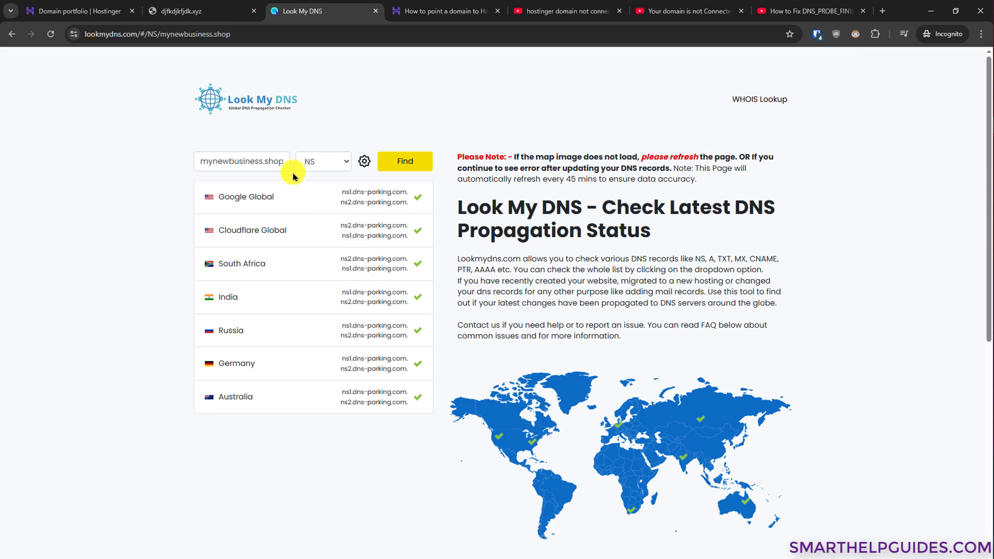
Open mynewbusiness.shop's DNS / Nameservers page listing ns1 and ns2.dns-parking.com, comparing with propagation results.
left_click(57, 8)
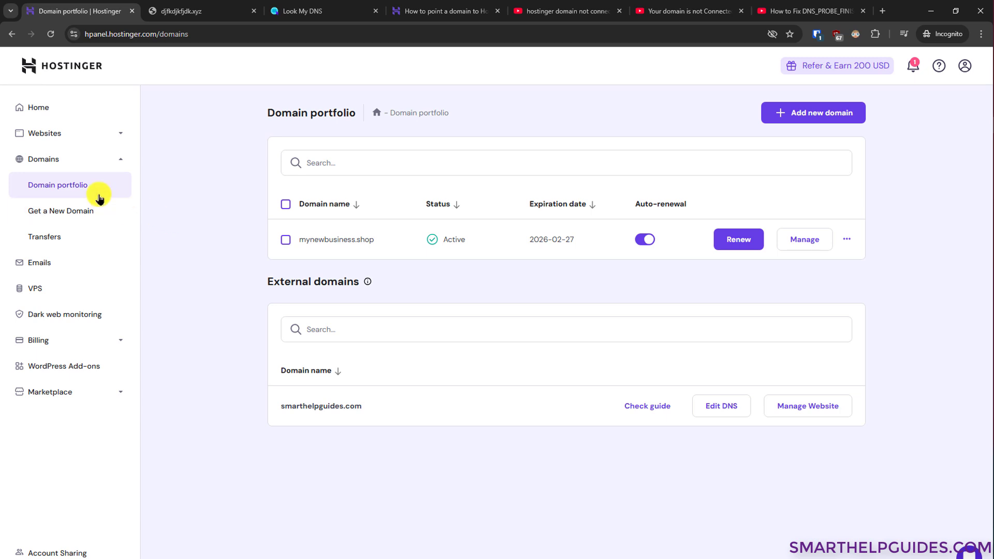
left_click(814, 236)
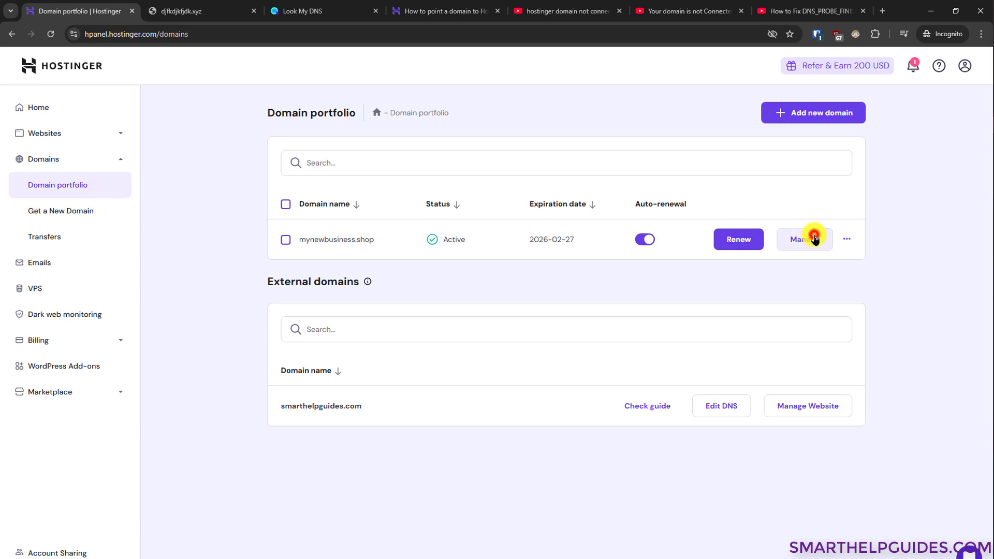
left_click(73, 178)
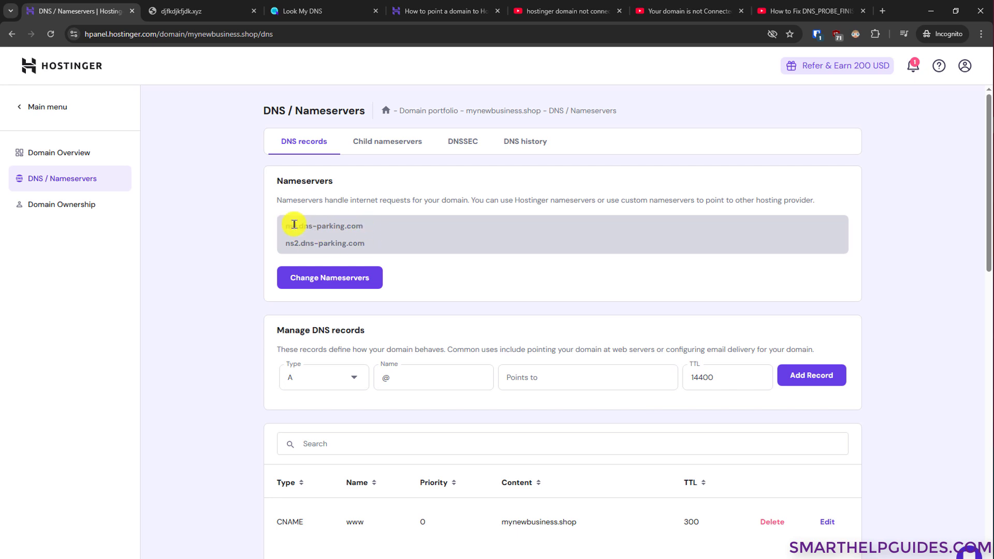
left_click(293, 11)
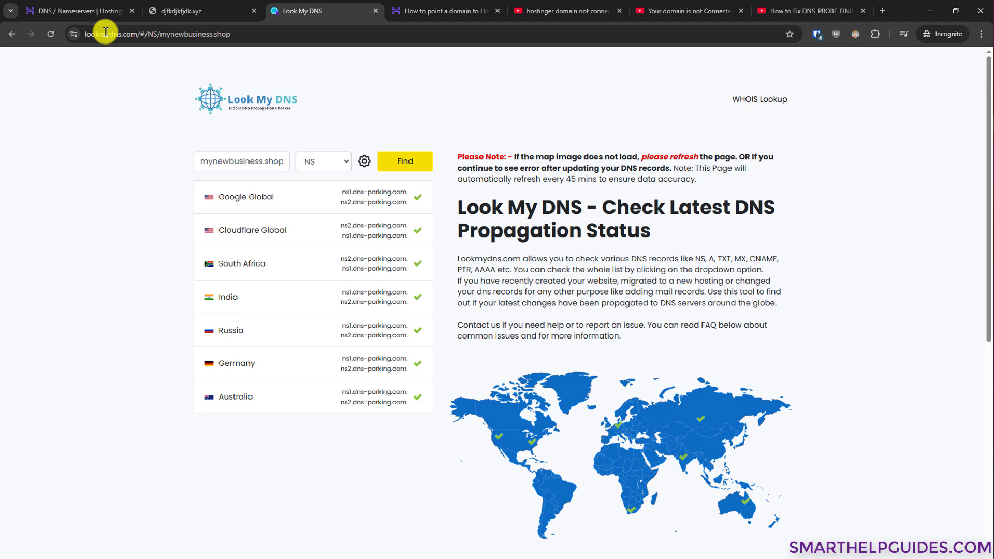
left_click(78, 17)
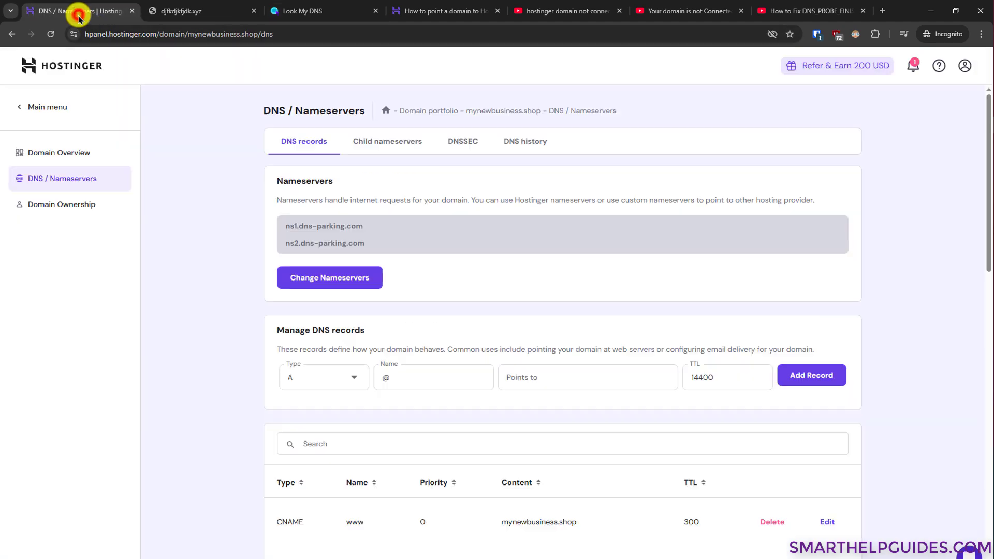
Review Change Nameservers with Hostinger nameservers selected, then recheck the Look My DNS results.
left_click(338, 279)
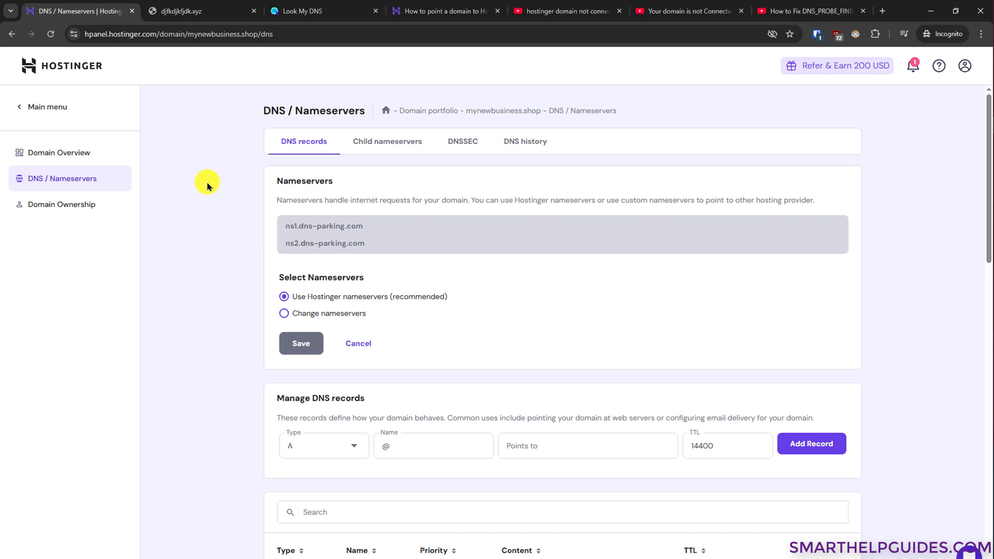
left_click(323, 11)
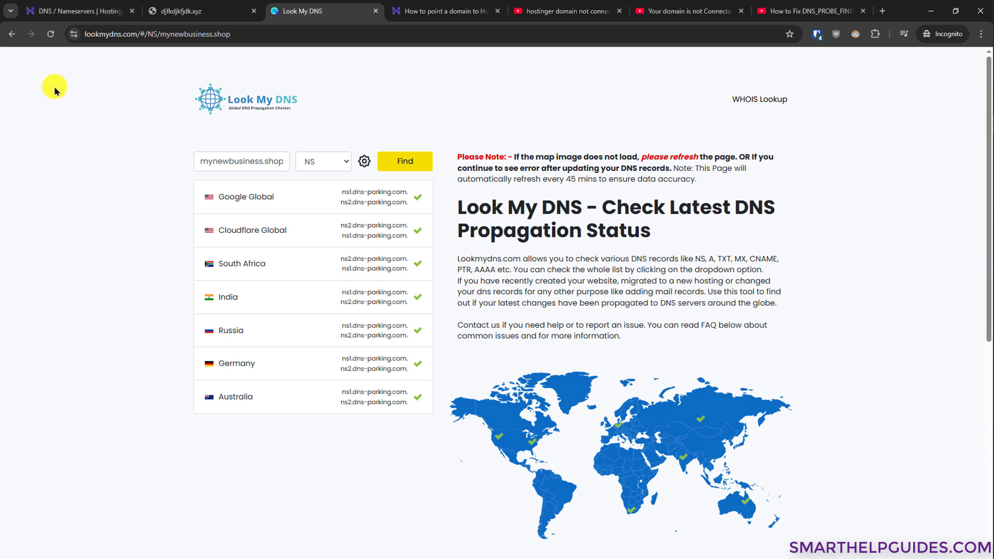
mouse_move(65, 9)
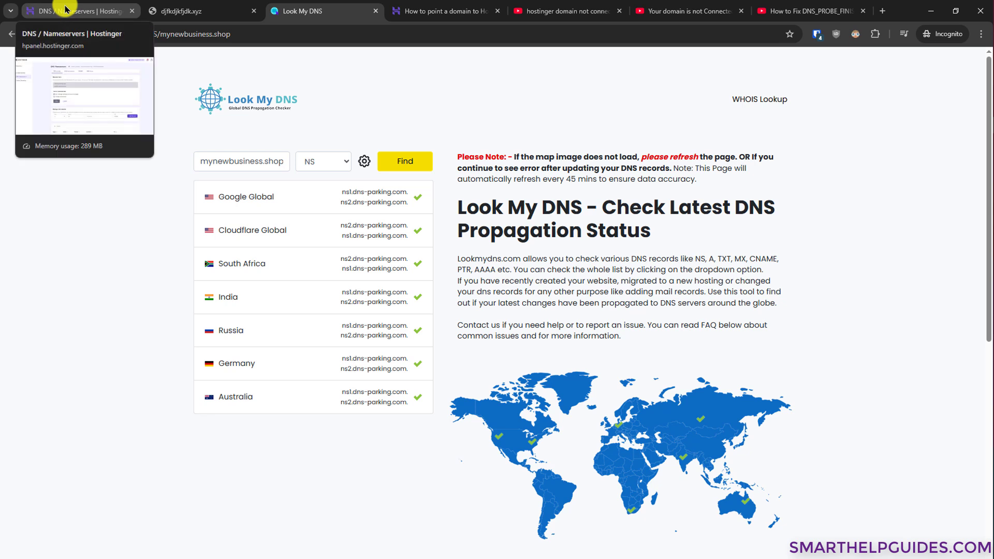
left_click(66, 9)
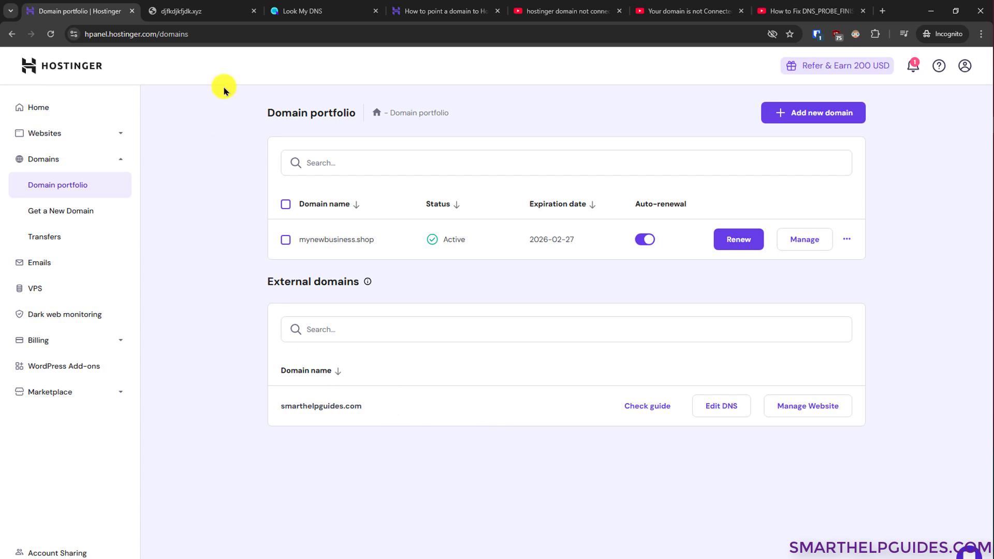
left_click(298, 11)
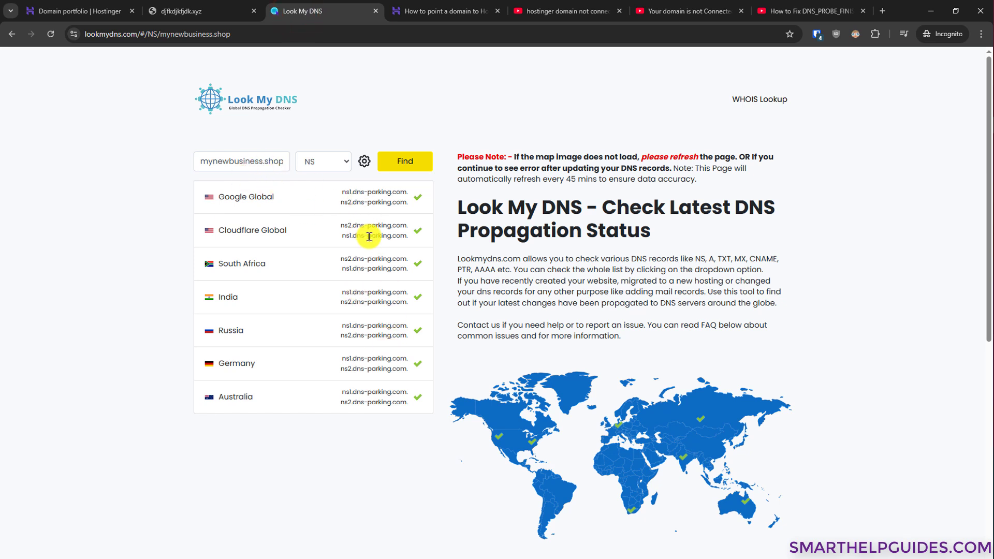
Switch back to the Hostinger Domain portfolio tab showing mynewbusiness.shop as Active.
left_click(78, 11)
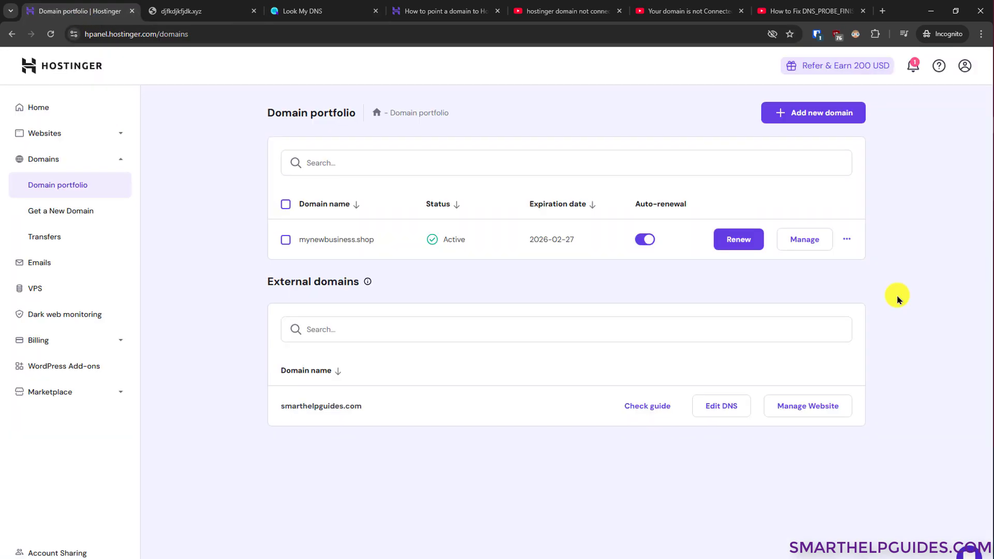